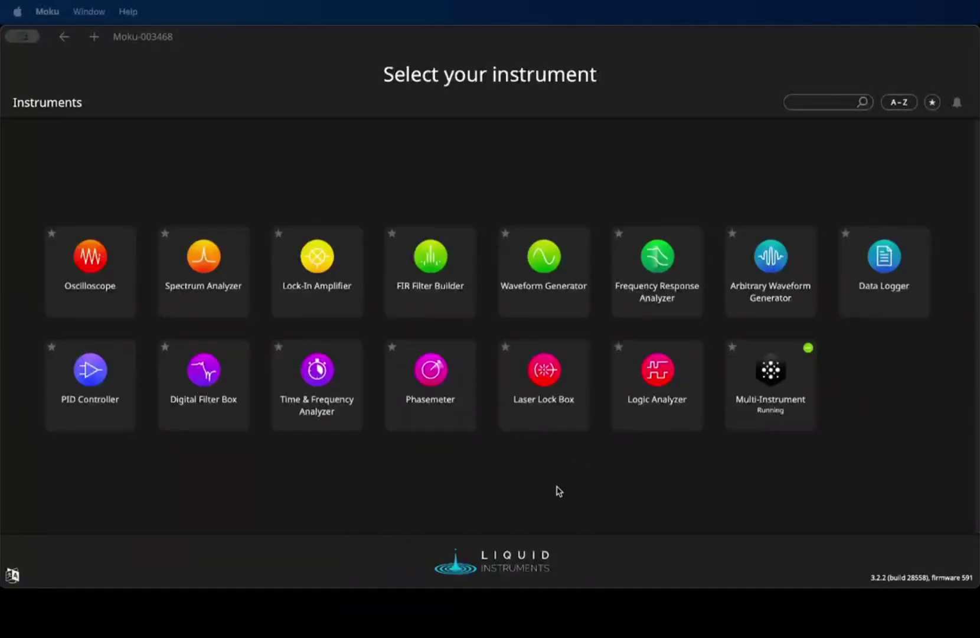
Step: Build a Multi-Instrument system with the Logic Analyzer in slot 1 and the Oscilloscope in slot 2, and apply the changes
left_click(771, 385)
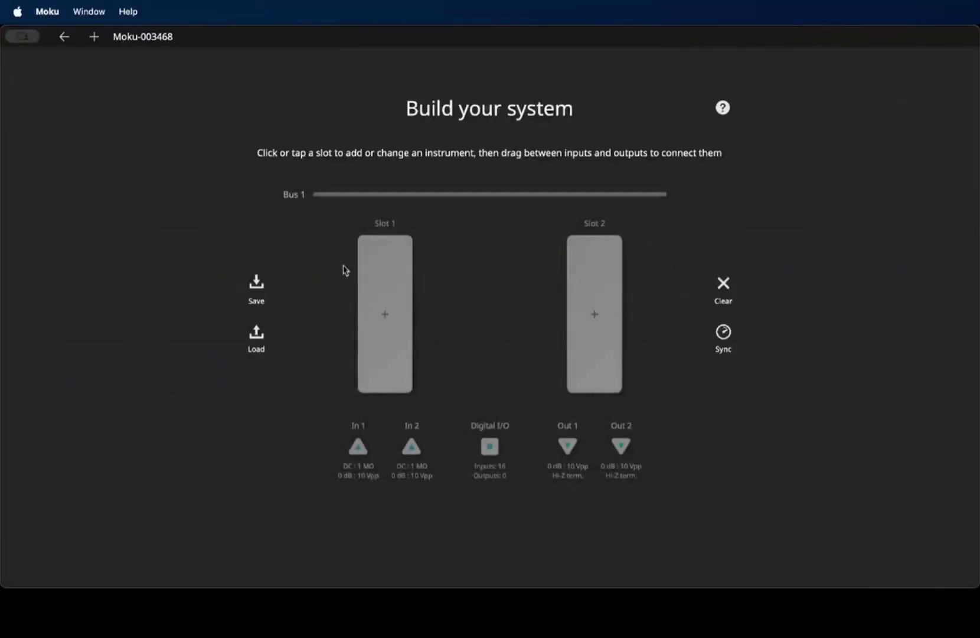
left_click(387, 279)
left_click(538, 227)
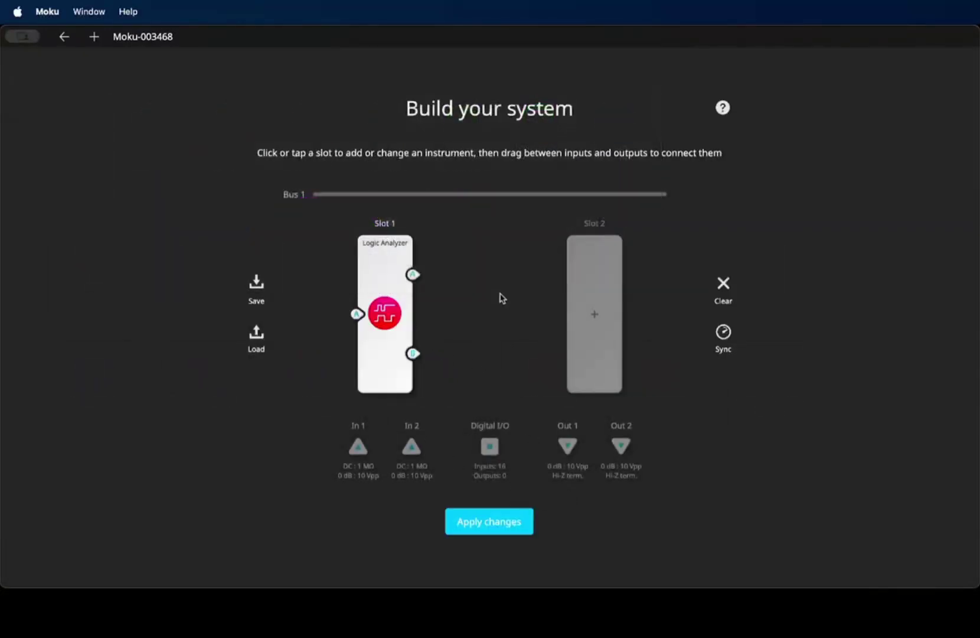
left_click(604, 291)
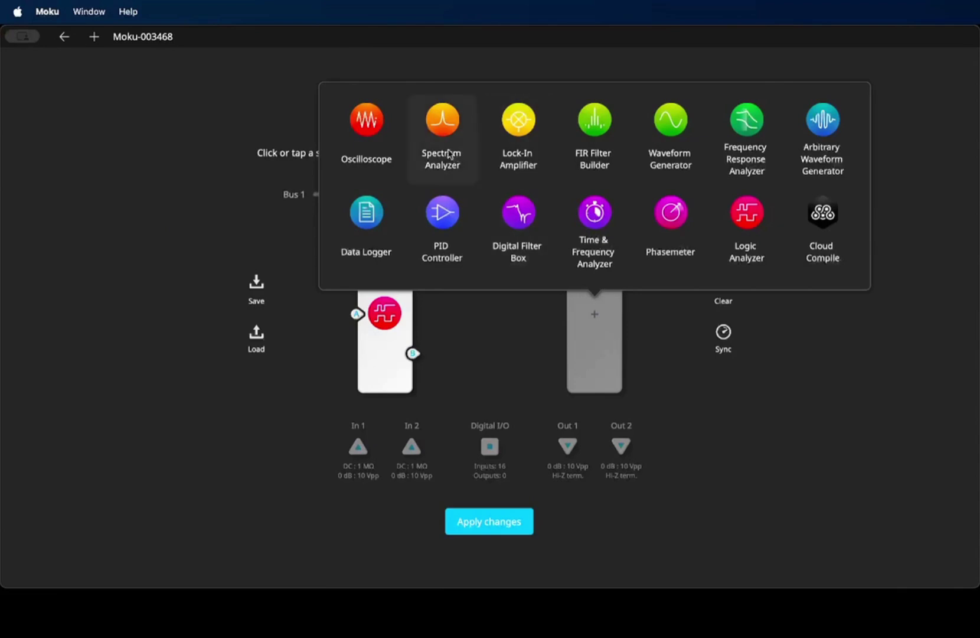
left_click(373, 118)
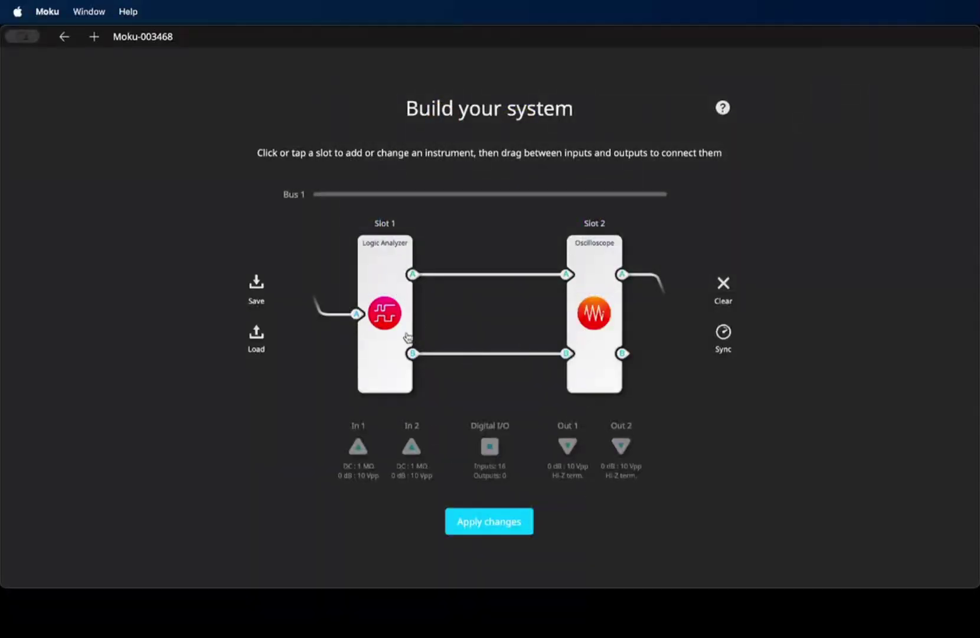
left_click(476, 522)
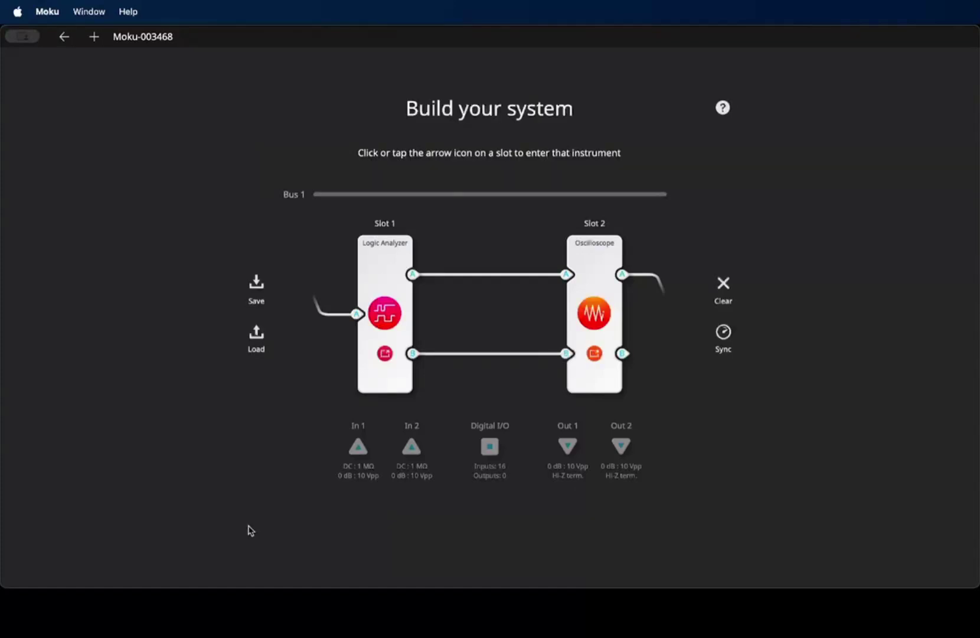
Step: Open the Logic Analyzer in slot 1 and show its pattern generator settings
left_click(385, 354)
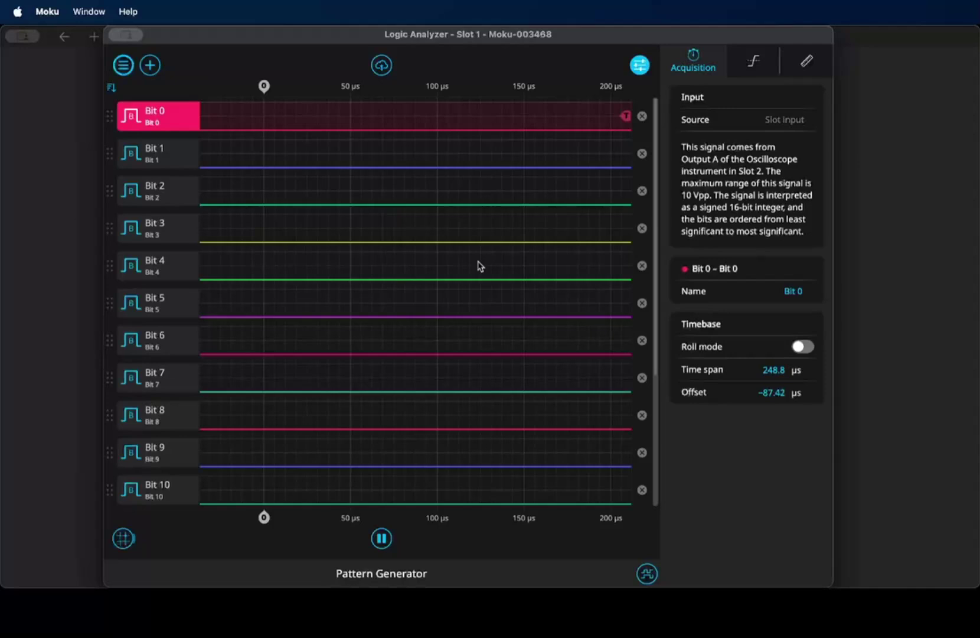
left_click(648, 574)
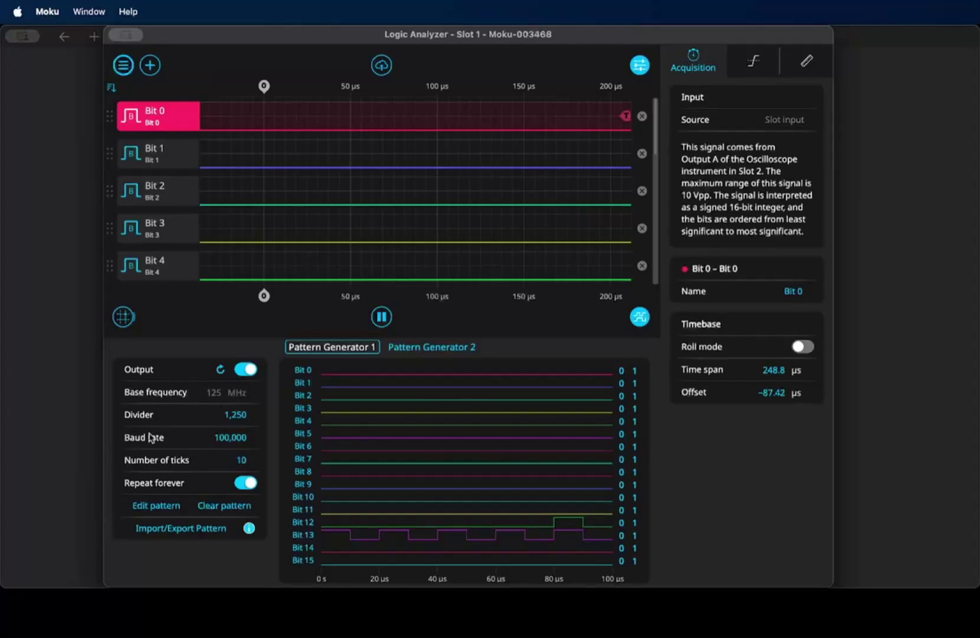
Step: Try a baud rate of 10,000 for Pattern Generator 1, and set the divider back to 1,250
left_click(220, 437)
key("BackSpace")
key("Return")
left_click(223, 416)
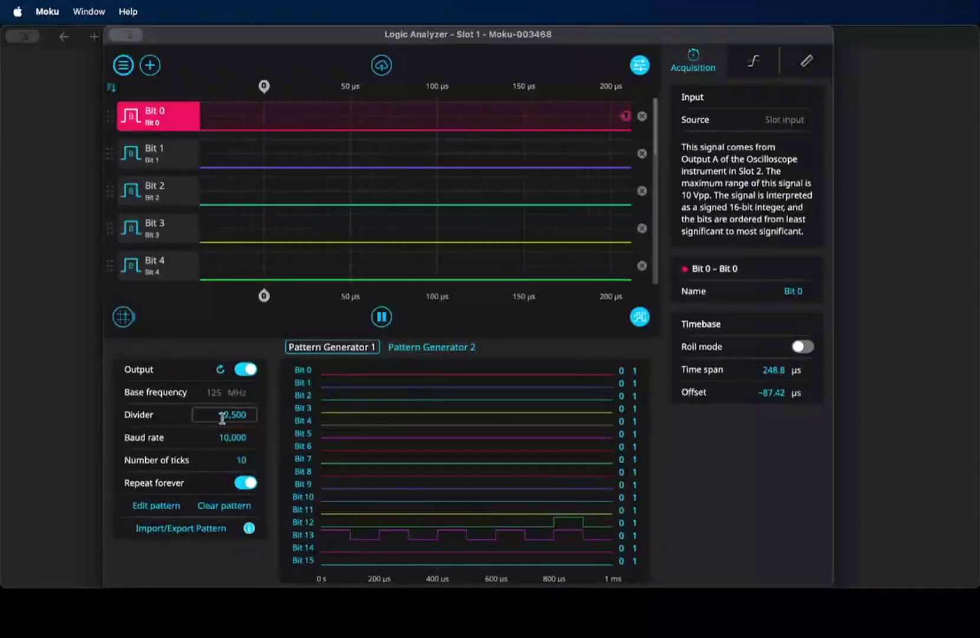
key("BackSpace")
key("Return")
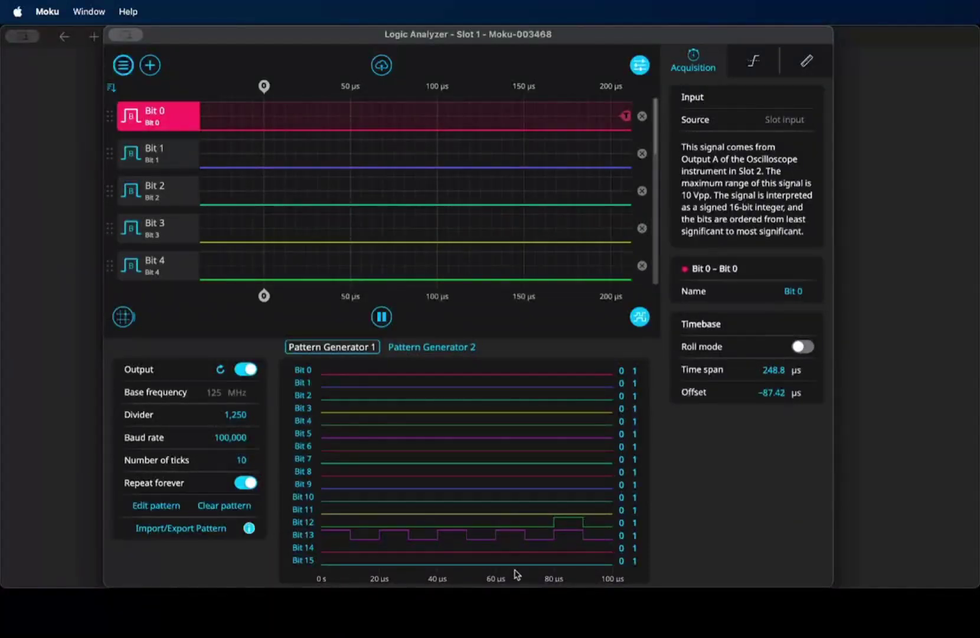
Step: Try 100 as the number of ticks in Pattern Generator 1, and return it to 10
left_click(248, 460)
type("0")
key("Return")
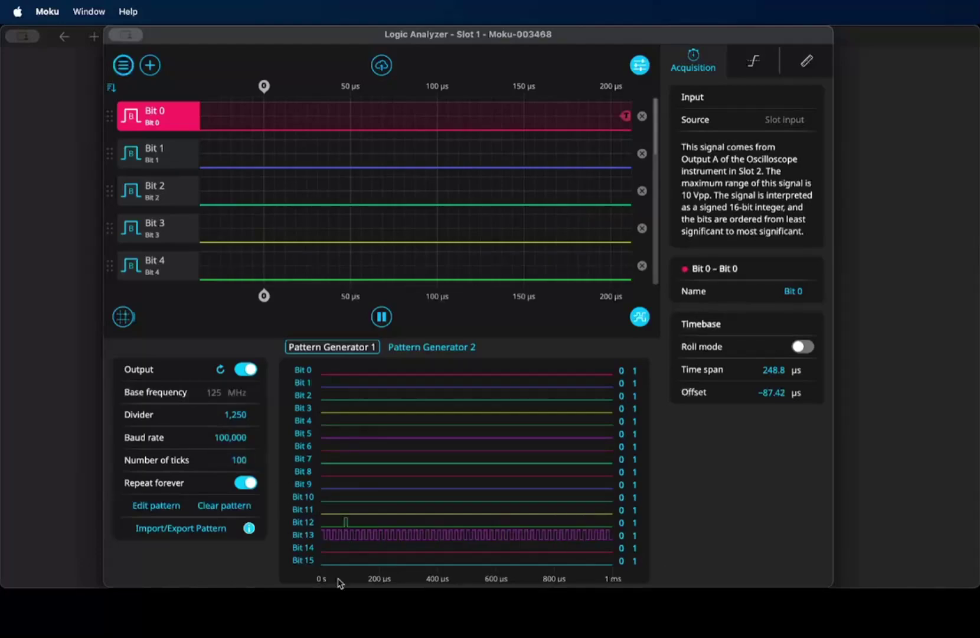
left_click(245, 460)
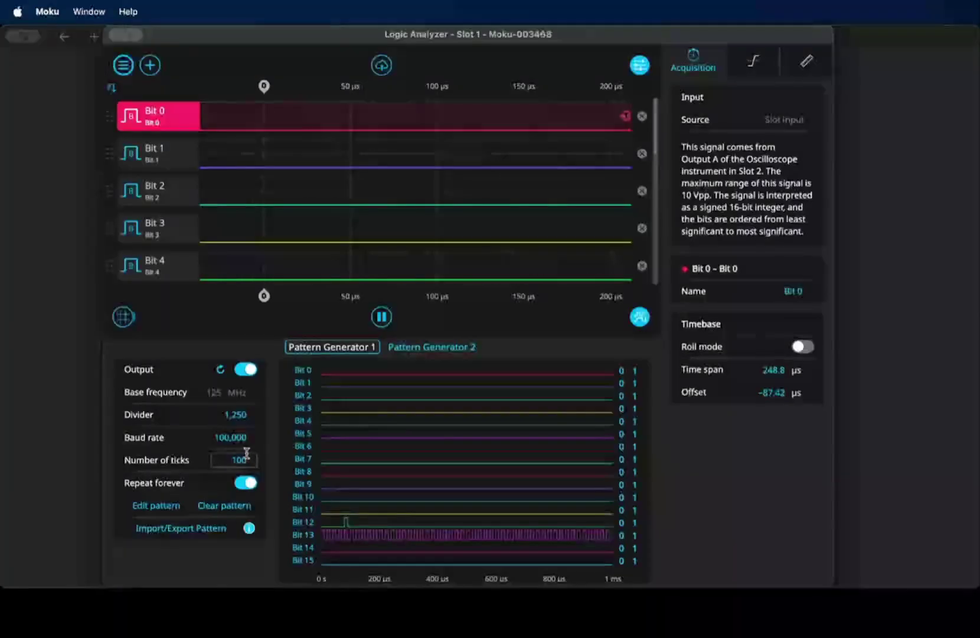
key("BackSpace")
key("Return")
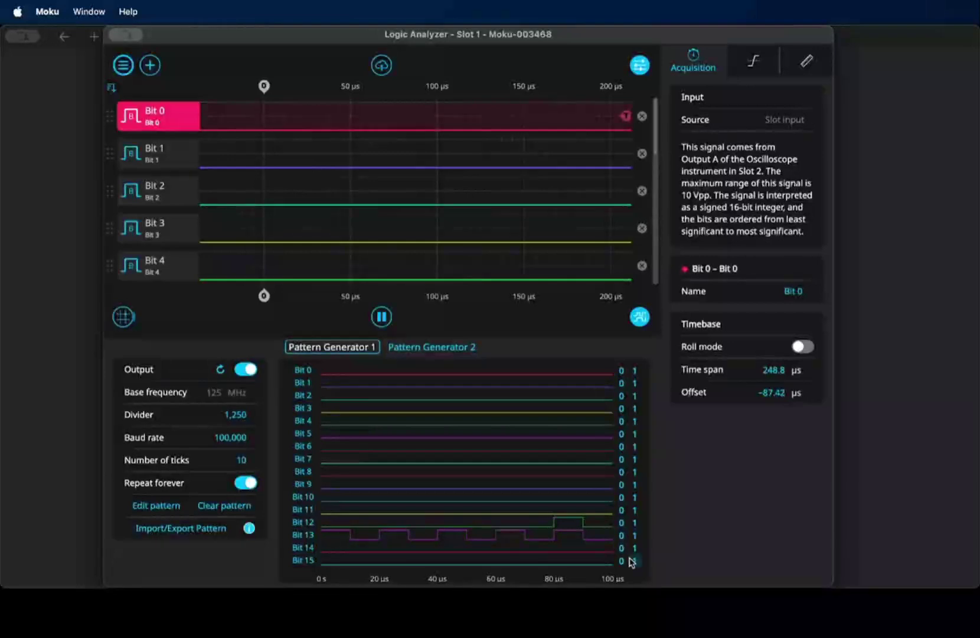
Step: Edit the pattern: fill bit 13 with a clock of 1 tick high/low and set bit 12 to 1 at tick 8
left_click(157, 506)
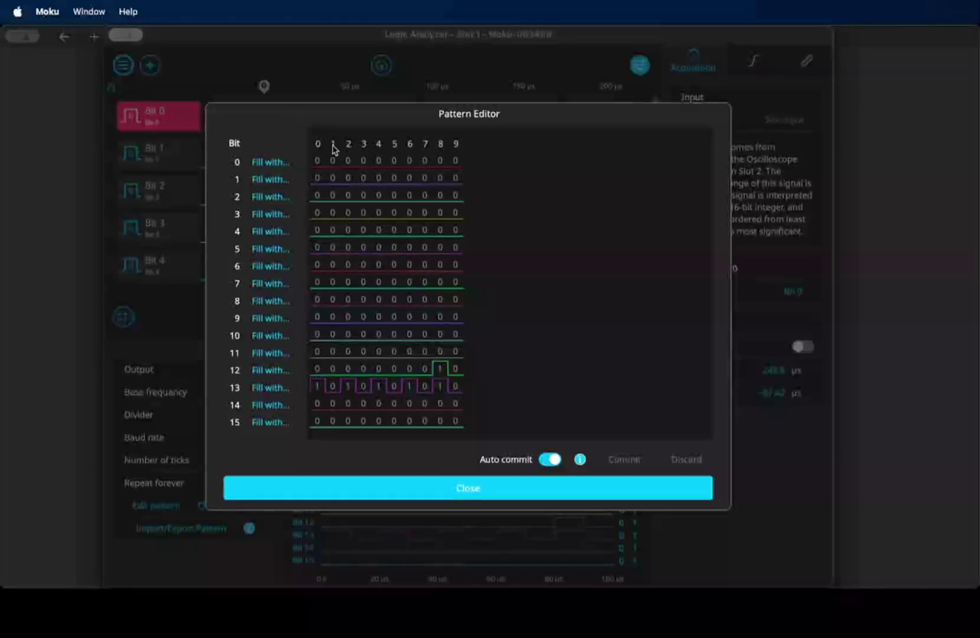
left_click(268, 389)
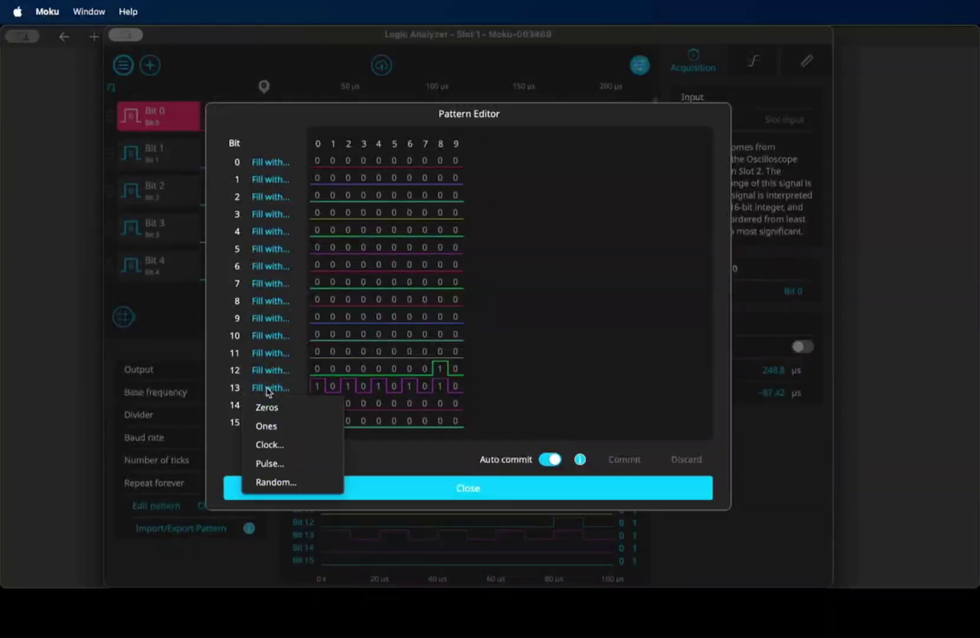
left_click(269, 444)
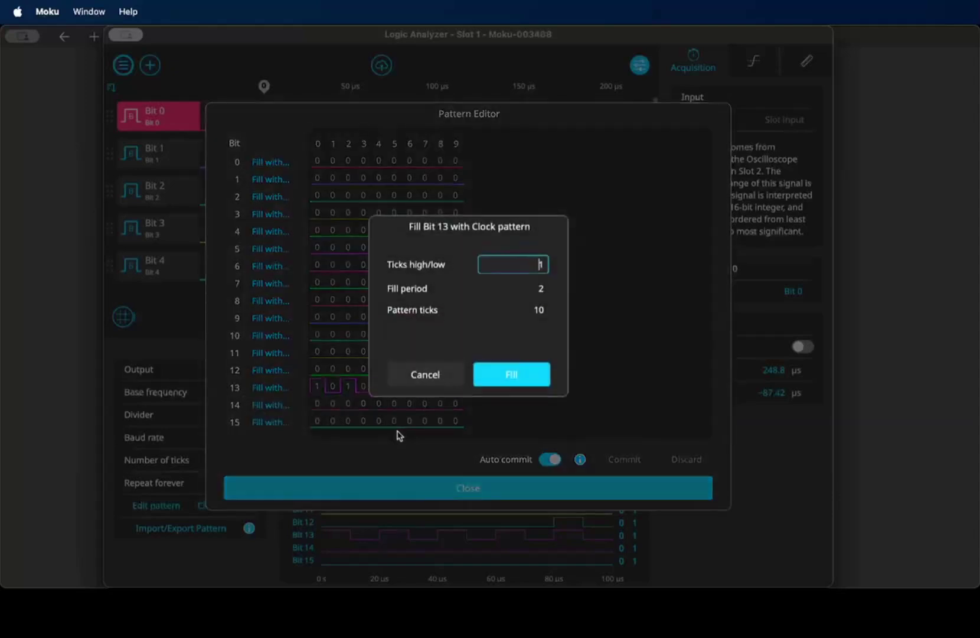
left_click(502, 376)
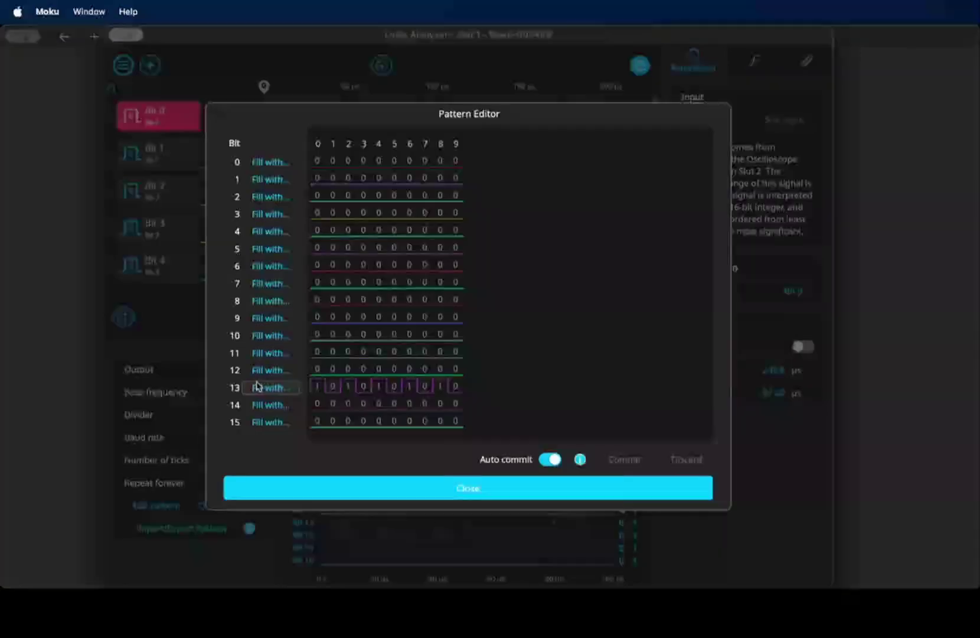
left_click(440, 368)
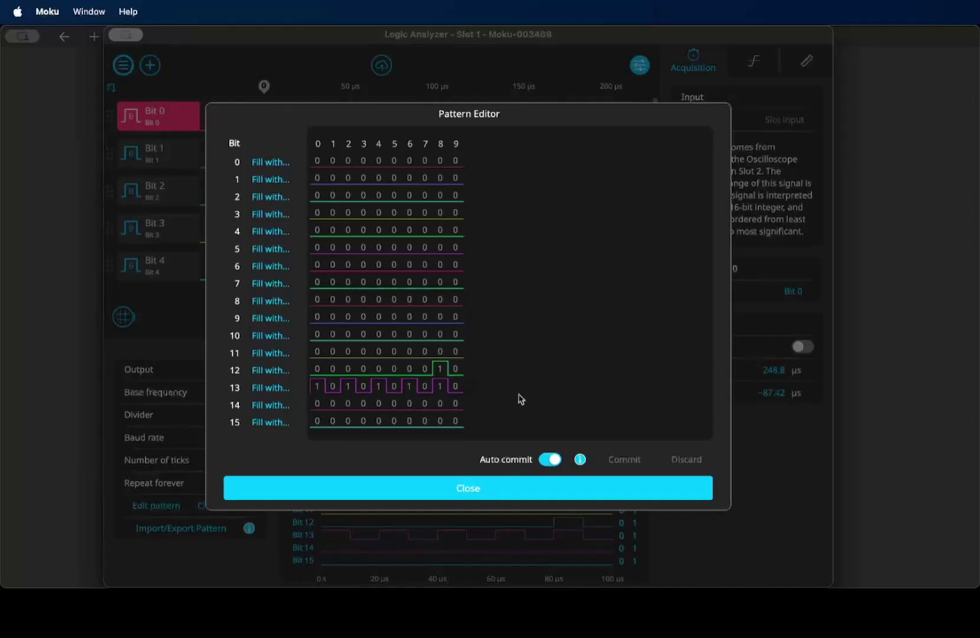
left_click(454, 495)
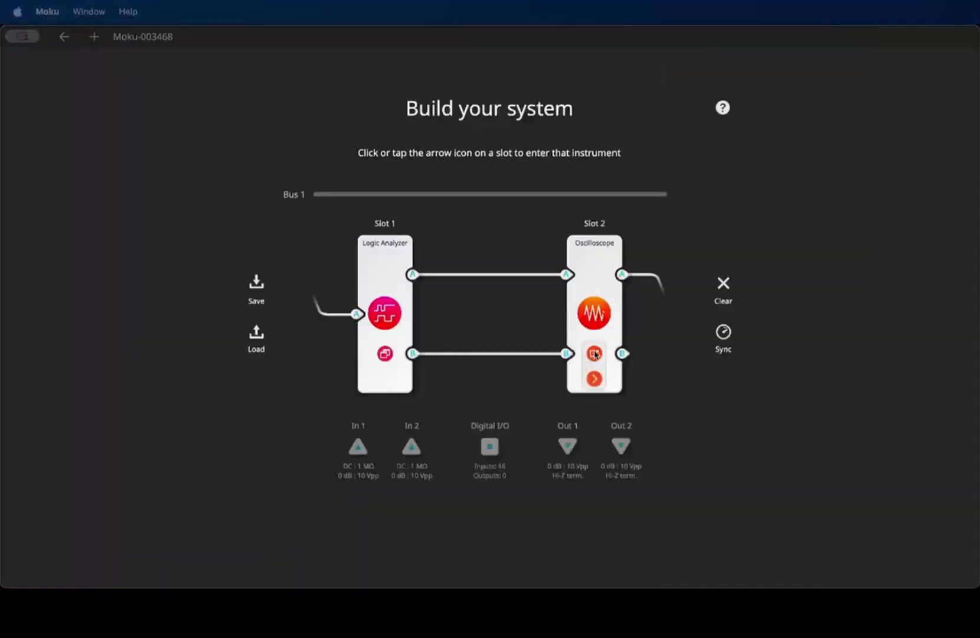
Step: Open the Oscilloscope in slot 2, turn off Channel B and autoscale all traces
left_click(595, 354)
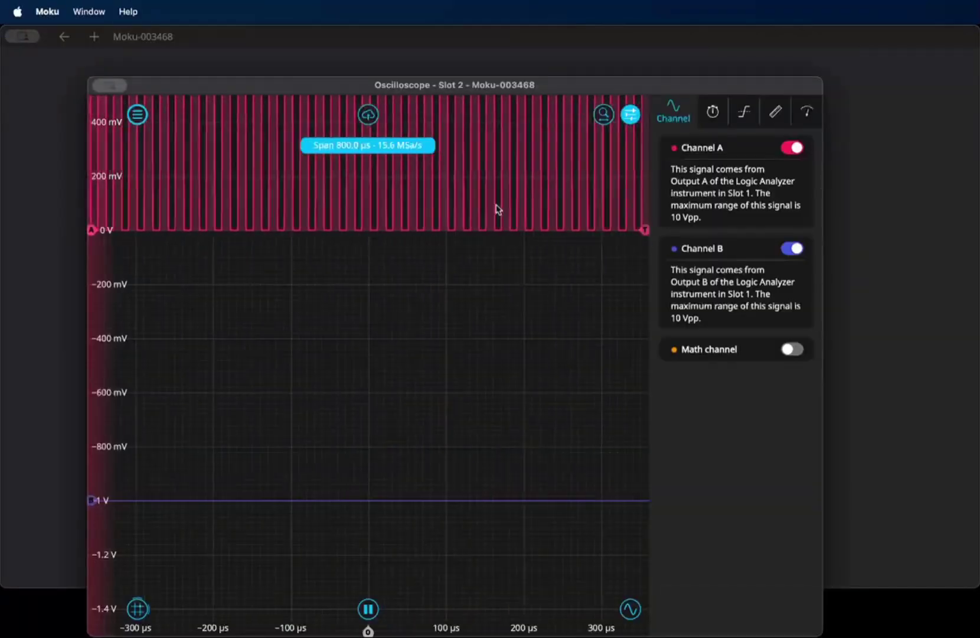
right_click(530, 408)
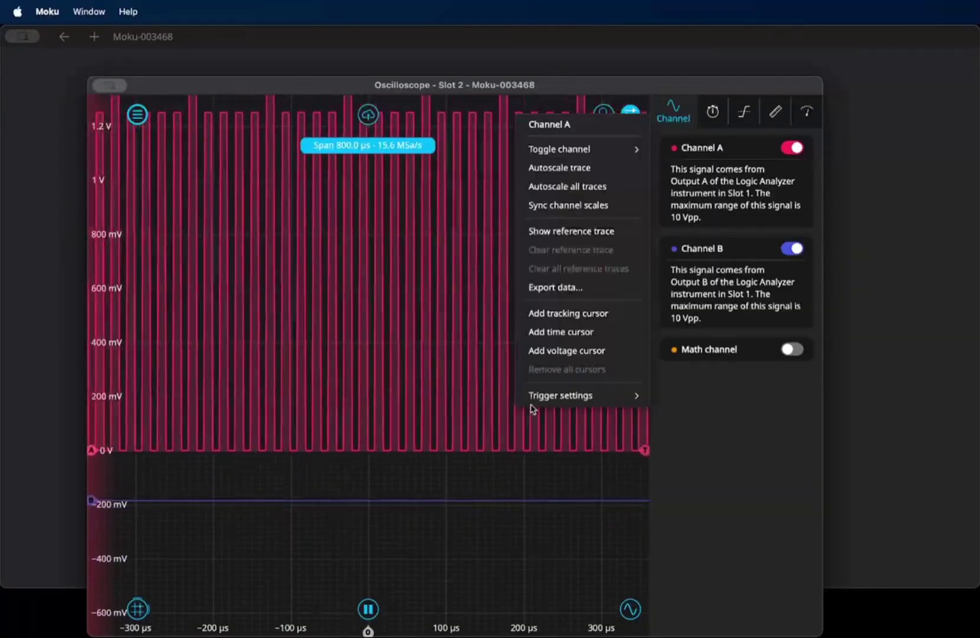
left_click(792, 248)
left_click(792, 248)
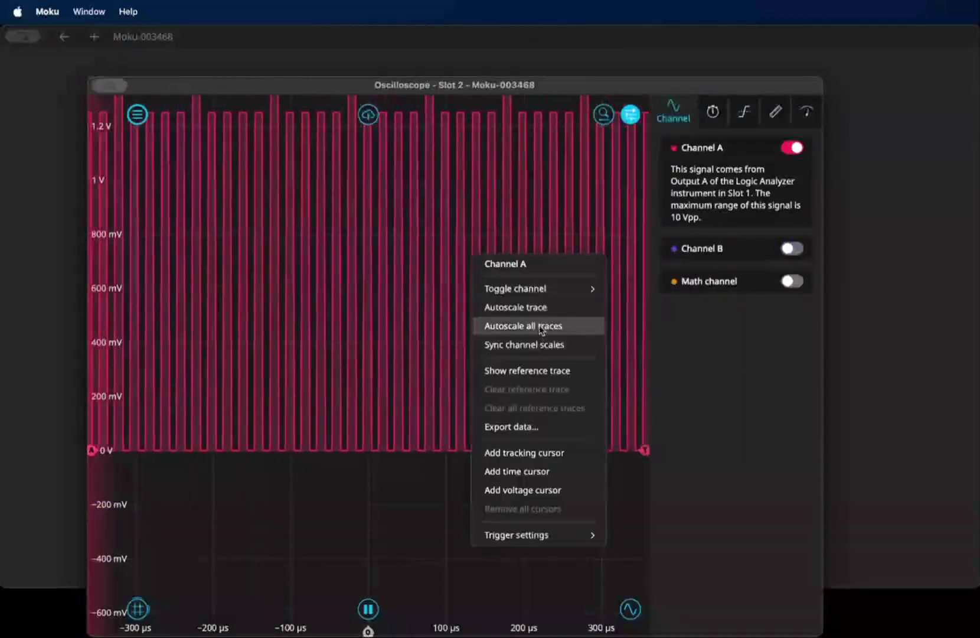
left_click(508, 326)
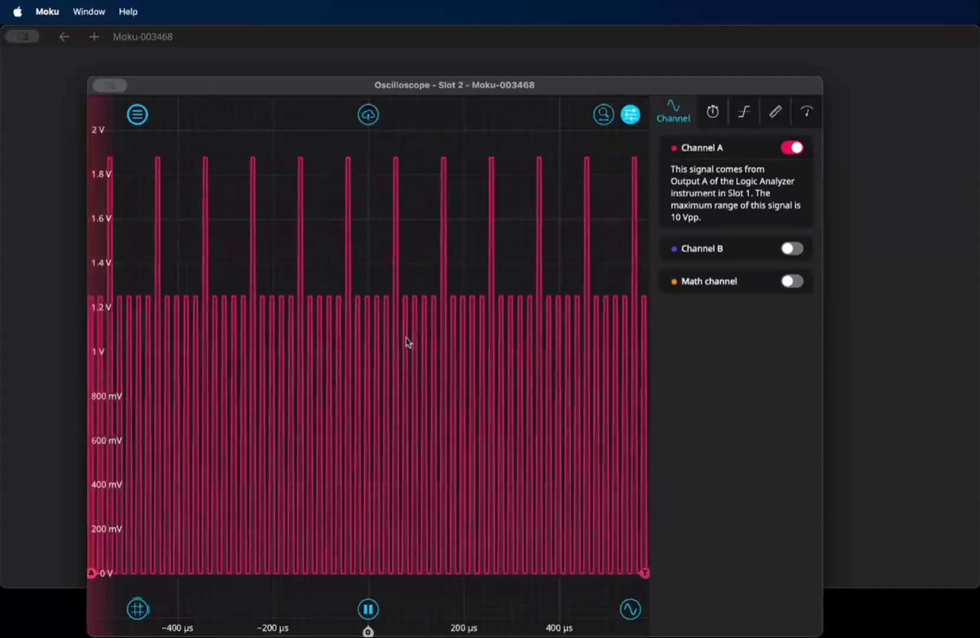
Step: Raise the Channel A trigger level to about 1.5 V and narrow the displayed time span to 250 µs
scroll(295, 361, "up", 5)
left_click_drag(370, 392, 363, 377)
left_click_drag(645, 552, 639, 225)
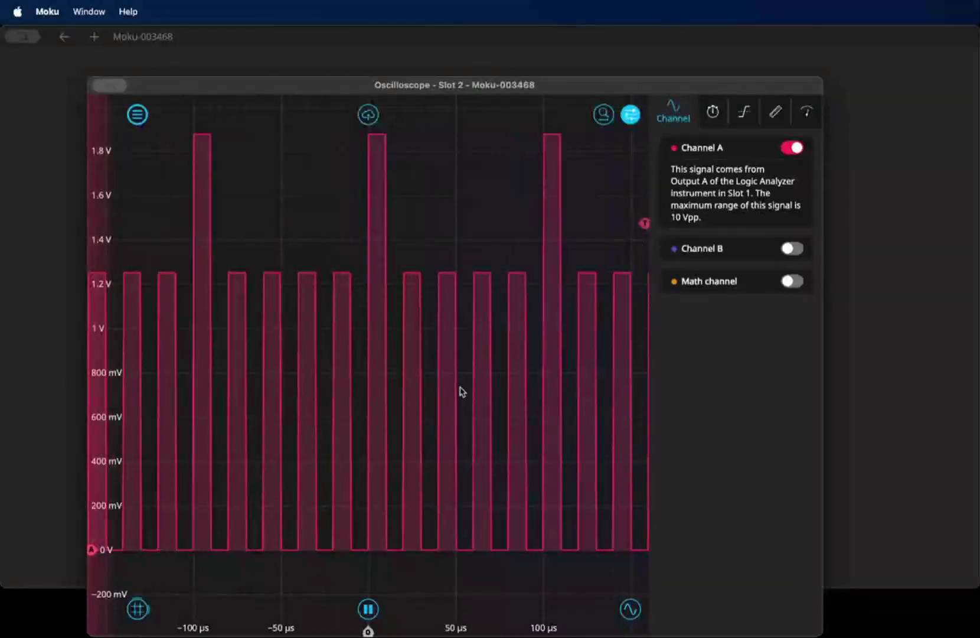
left_click_drag(528, 93, 542, 42)
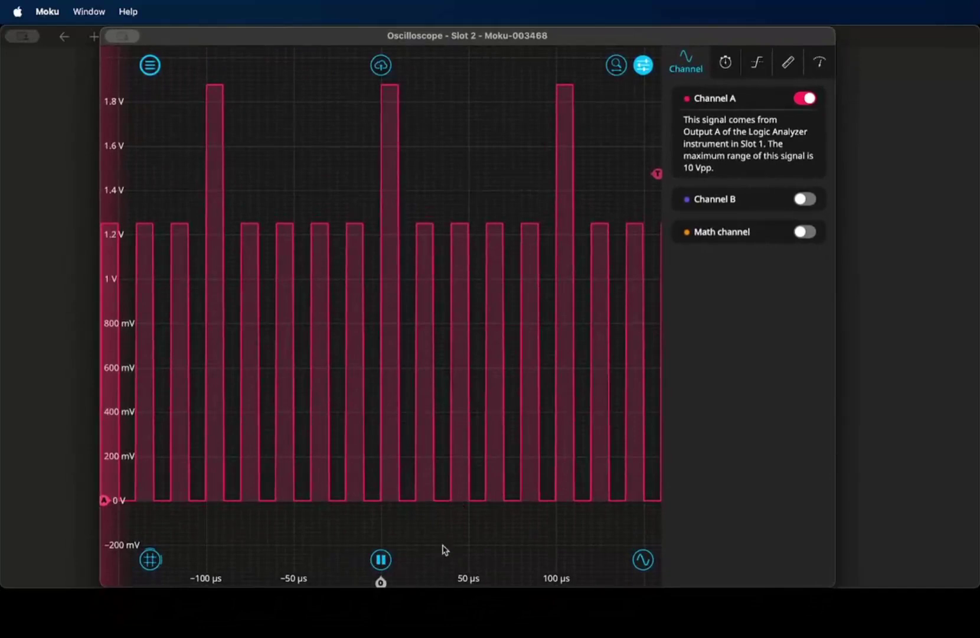
scroll(460, 534, "up", 1)
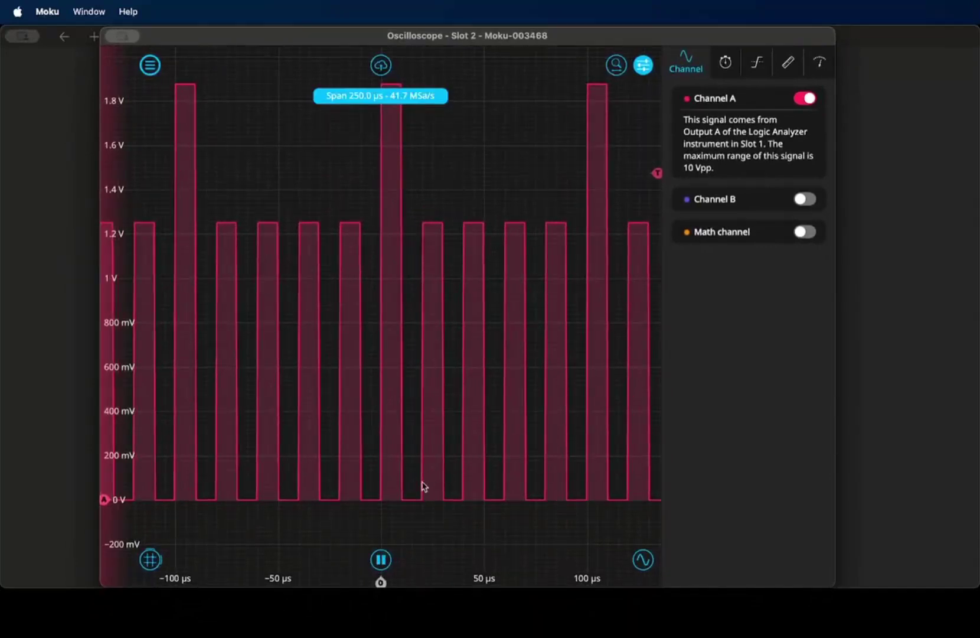